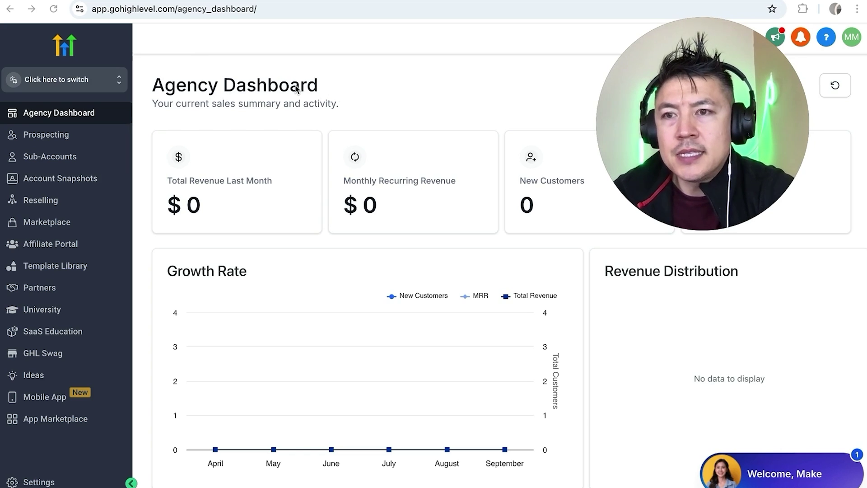
Start adding a sub-account from Sub-Accounts and browse the 32 snapshot templates plus Blank Snapshot.
click(50, 157)
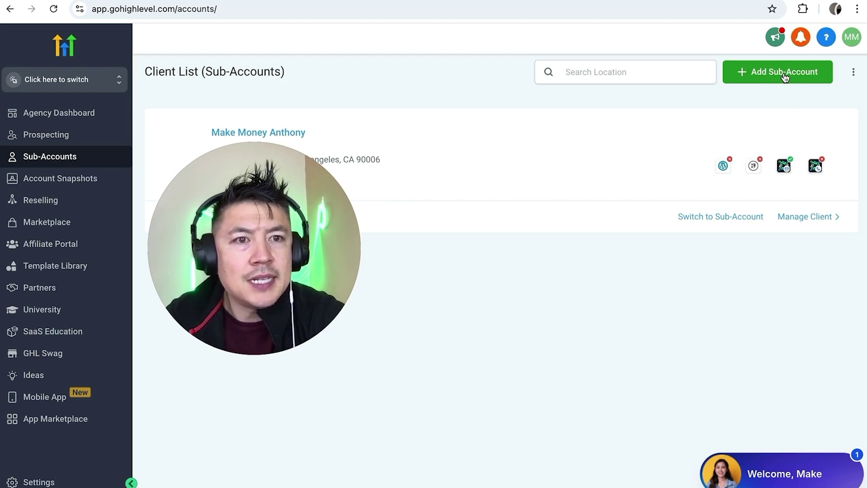
click(762, 79)
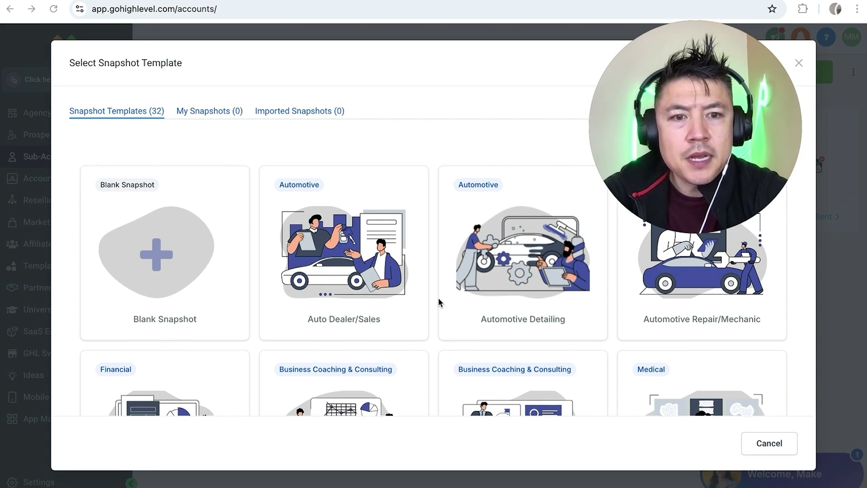
scroll(438, 297, down, 3)
scroll(438, 297, down, 2)
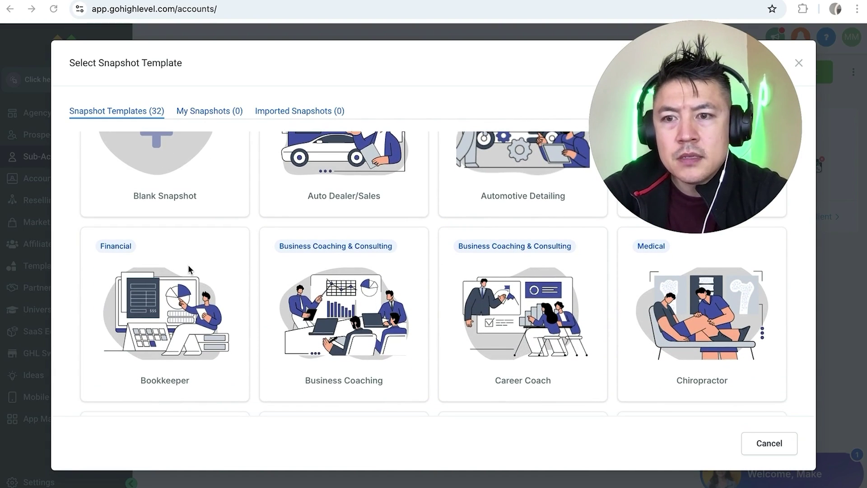
scroll(239, 326, down, 3)
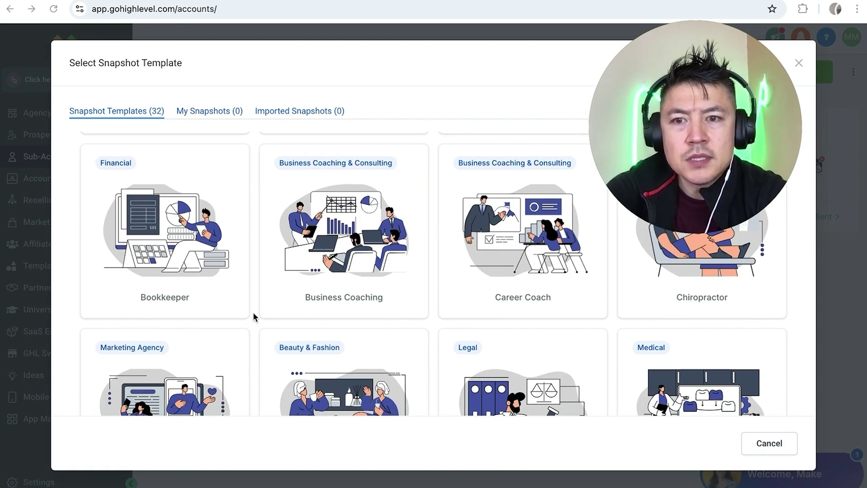
scroll(253, 337, down, 4)
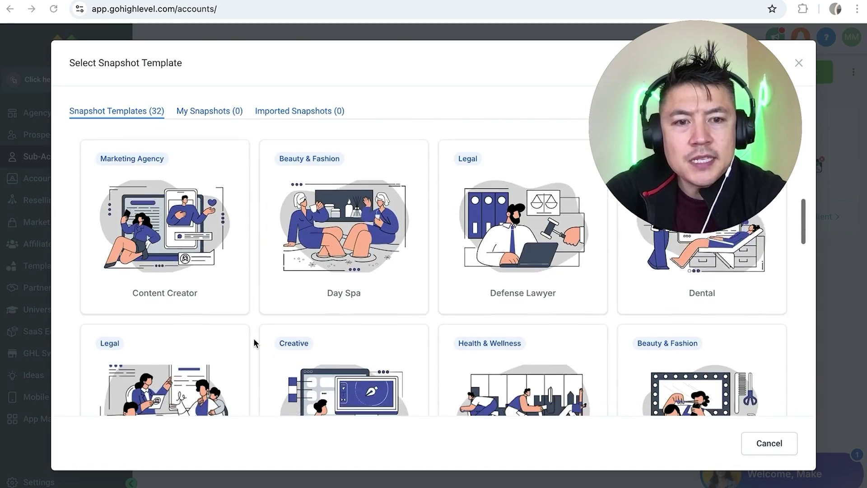
scroll(253, 337, down, 7)
scroll(254, 338, up, 15)
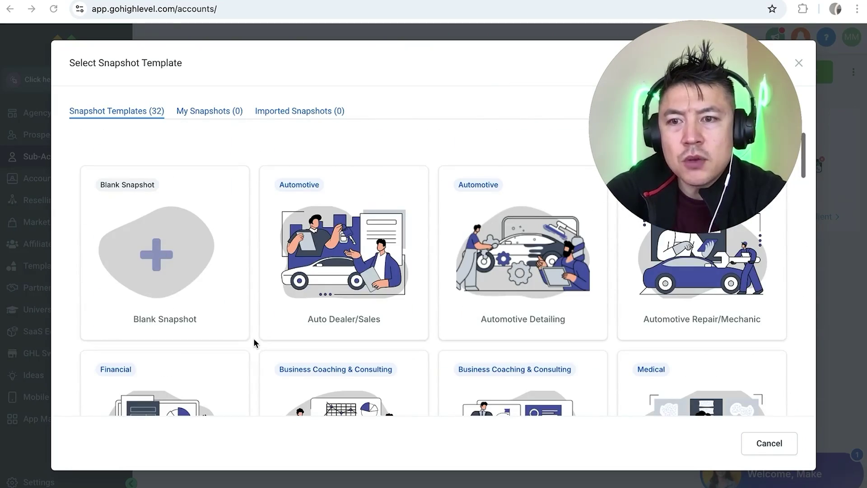
scroll(257, 301, down, 15)
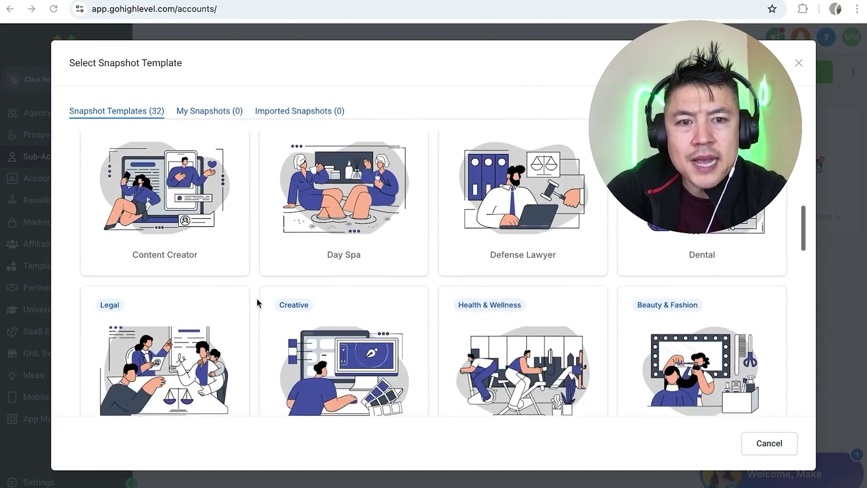
scroll(257, 301, down, 8)
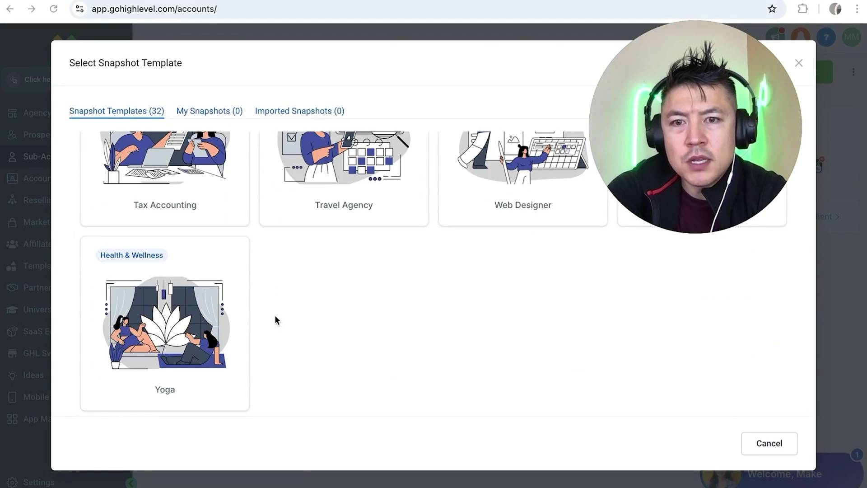
scroll(273, 270, up, 20)
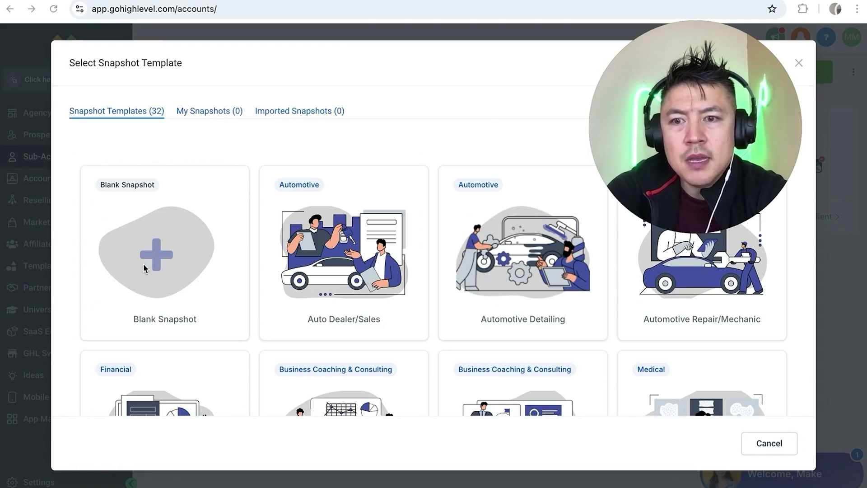
Choose the Blank Snapshot and select In-On Thai on North Broadway, Chicago as the business.
mouse_move(158, 310)
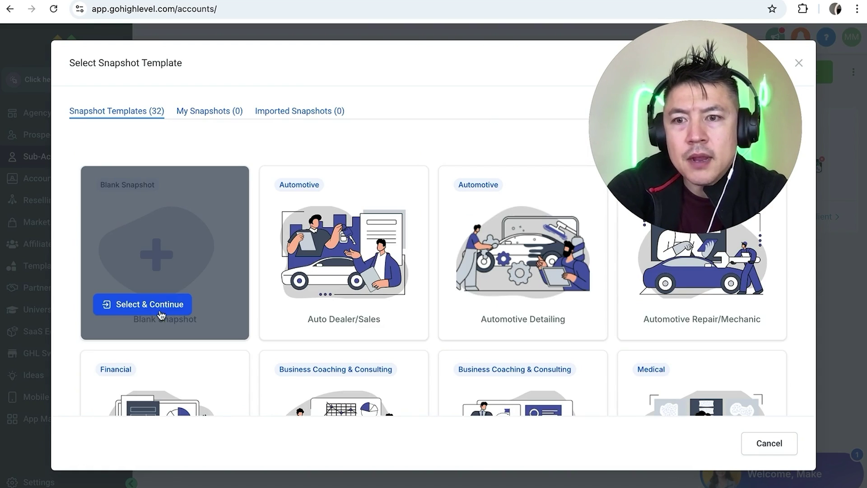
click(165, 308)
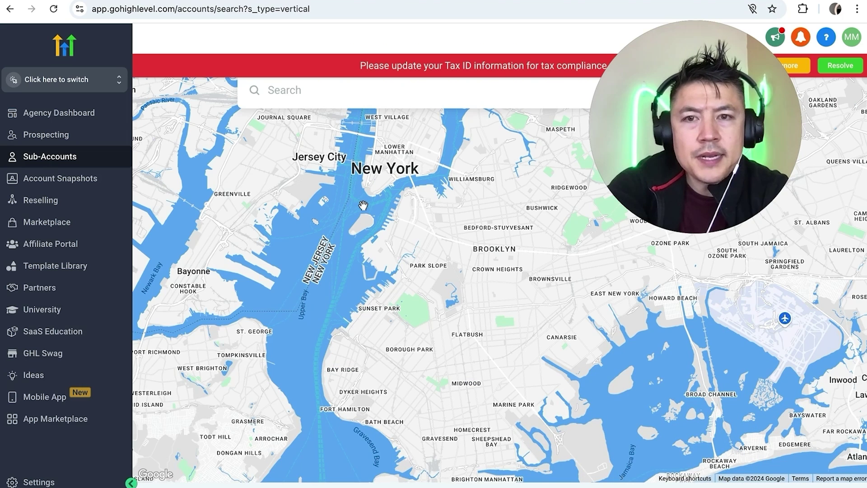
click(286, 94)
text(in out chicago)
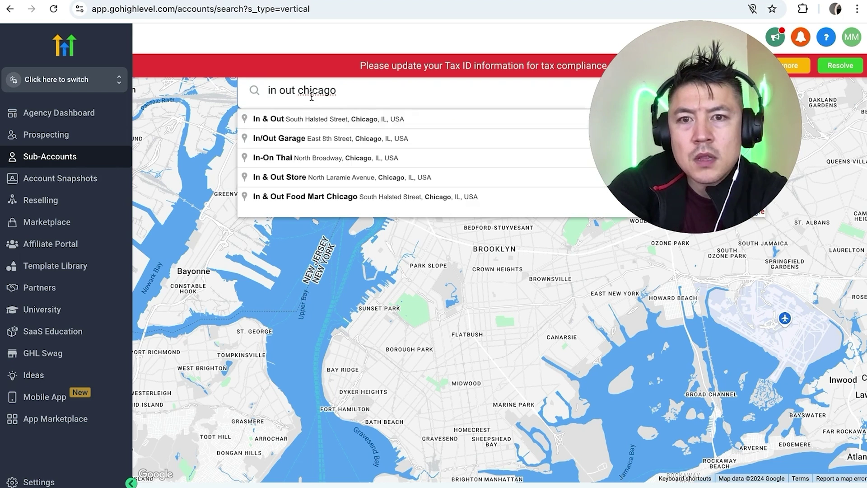
click(285, 158)
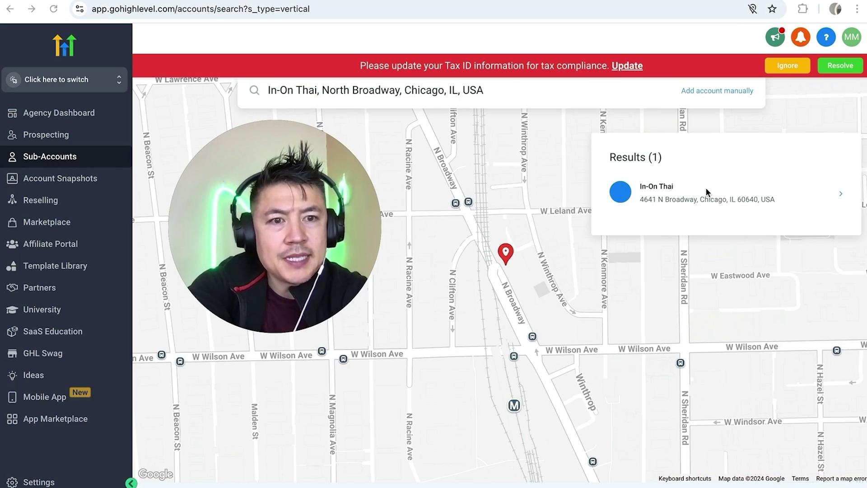
click(654, 190)
Fill in the contact's first and last name on the new account form.
scroll(312, 214, down, 1)
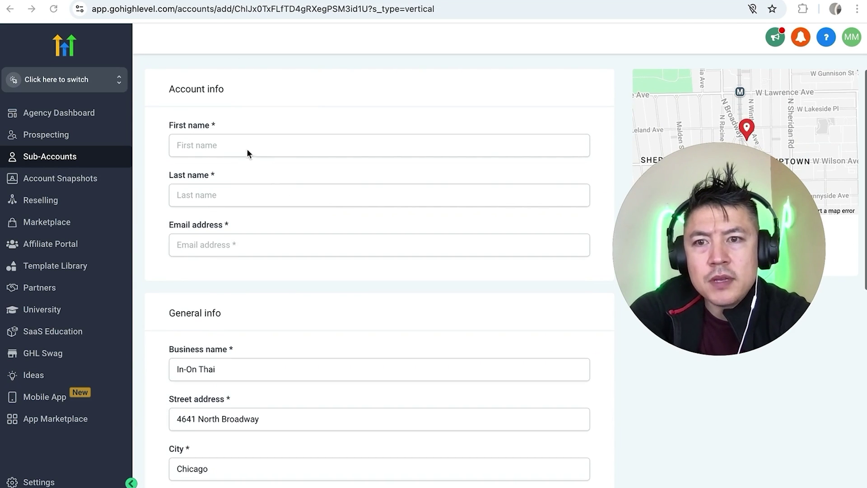
click(228, 146)
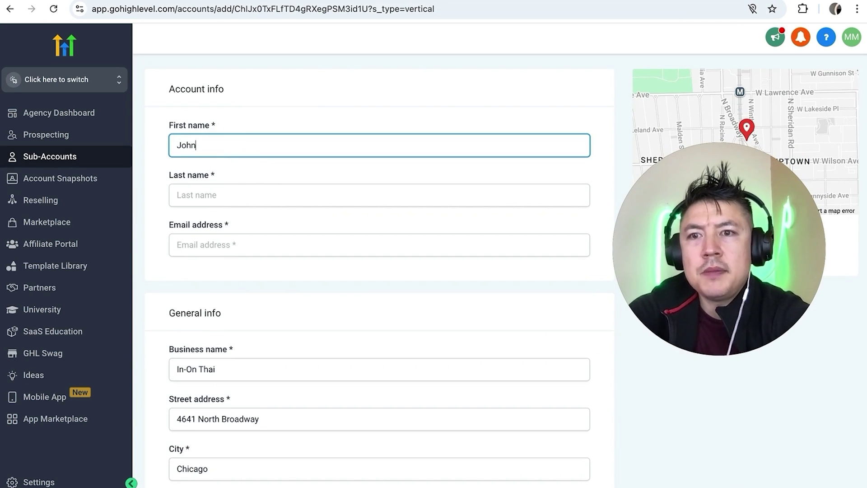
key(Tab)
text(Doe)
key(Tab)
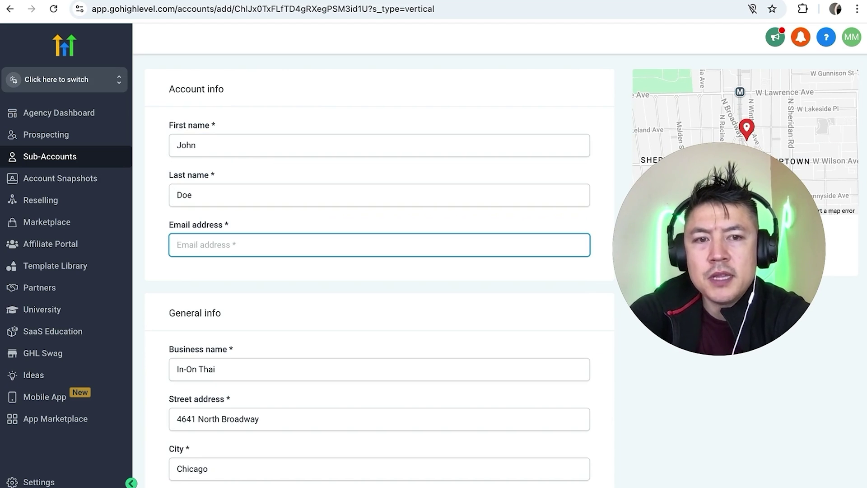
Set the time zone to GMT-06:00 America/Chihuahua (CST) and save the sub-account.
scroll(271, 295, down, 5)
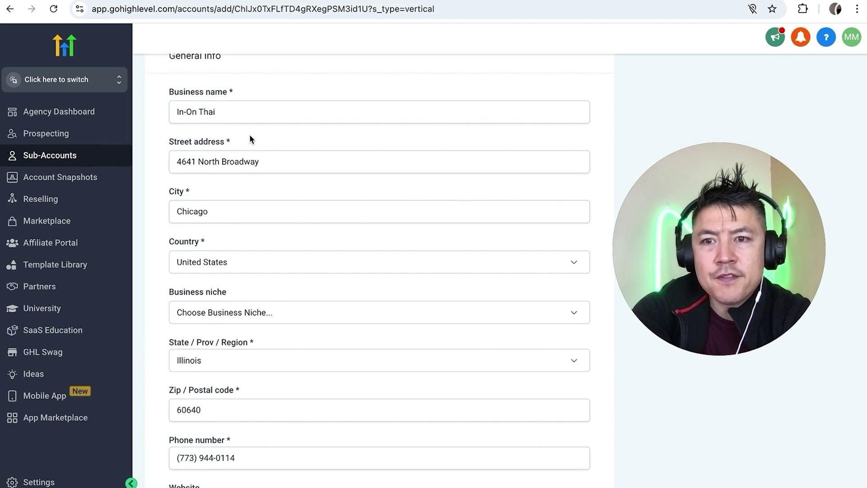
scroll(233, 201, down, 2)
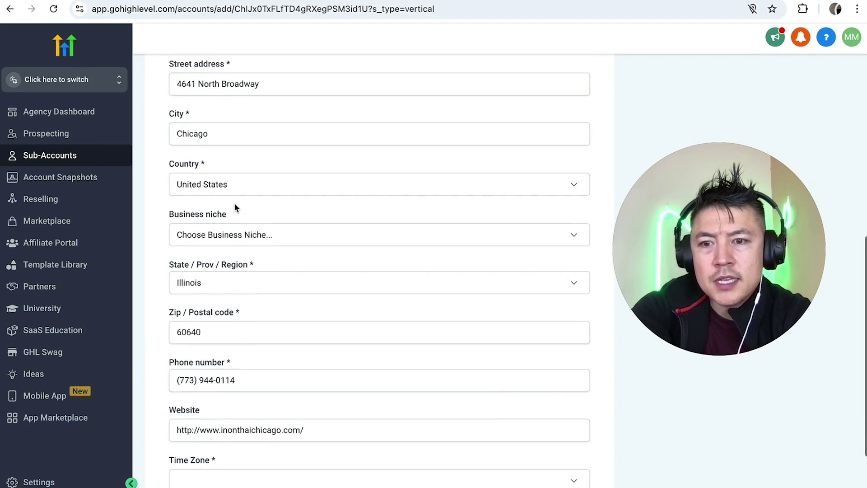
scroll(234, 207, down, 2)
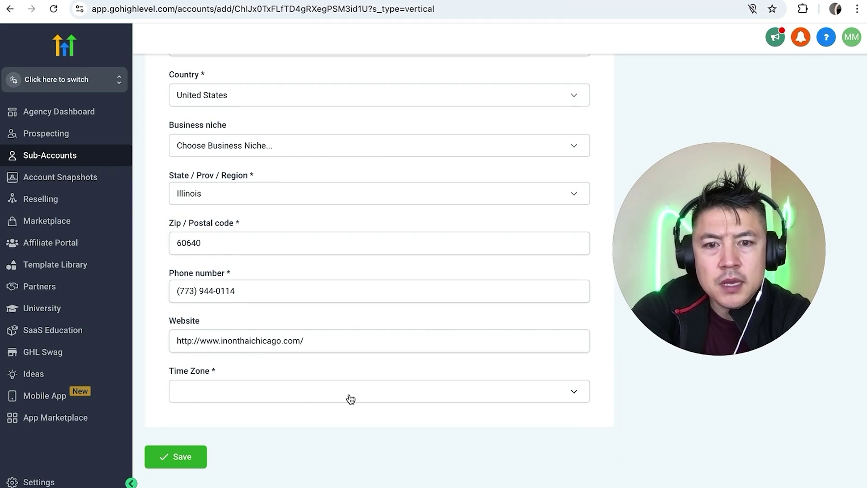
click(380, 399)
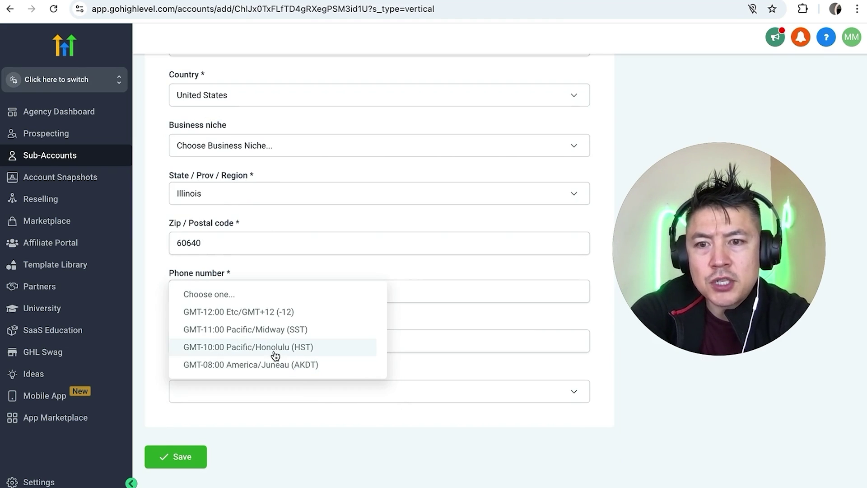
scroll(275, 355, down, 4)
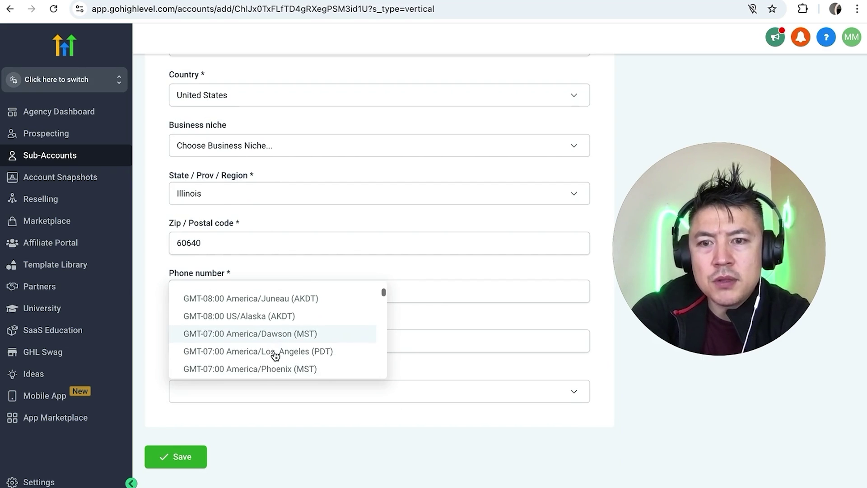
scroll(284, 360, down, 2)
click(284, 360)
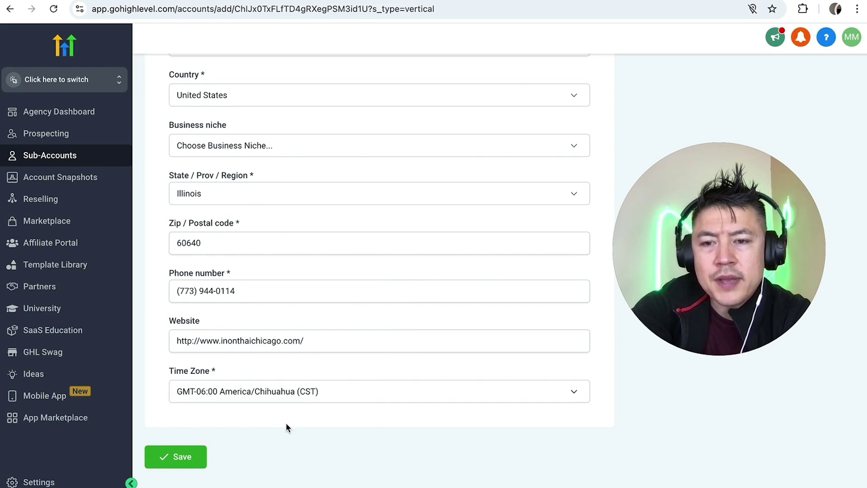
click(195, 455)
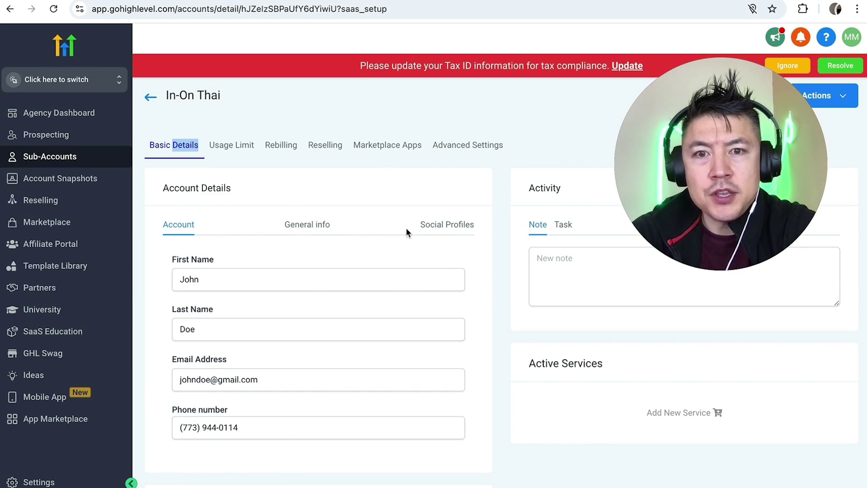
Review In-On Thai's Social Profiles link fields.
click(445, 228)
scroll(268, 317, down, 10)
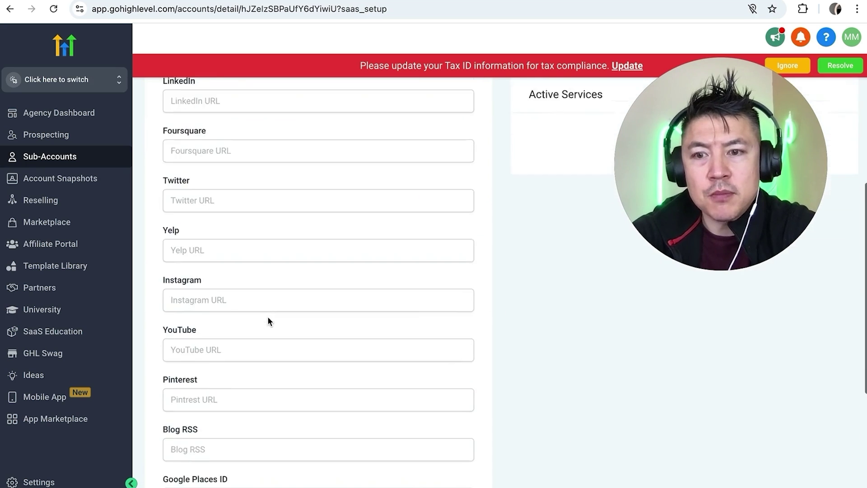
scroll(268, 317, up, 10)
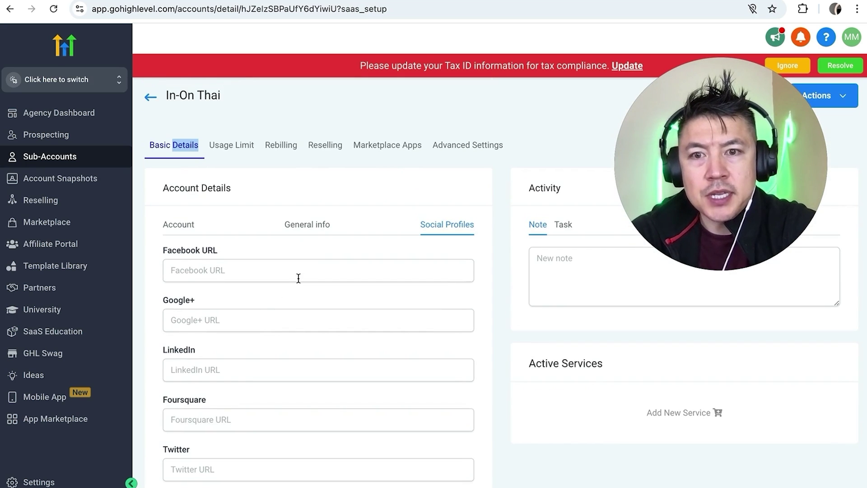
Show In-On Thai's General info with business name and Chicago address filled in.
click(308, 225)
scroll(304, 290, down, 5)
scroll(289, 289, up, 5)
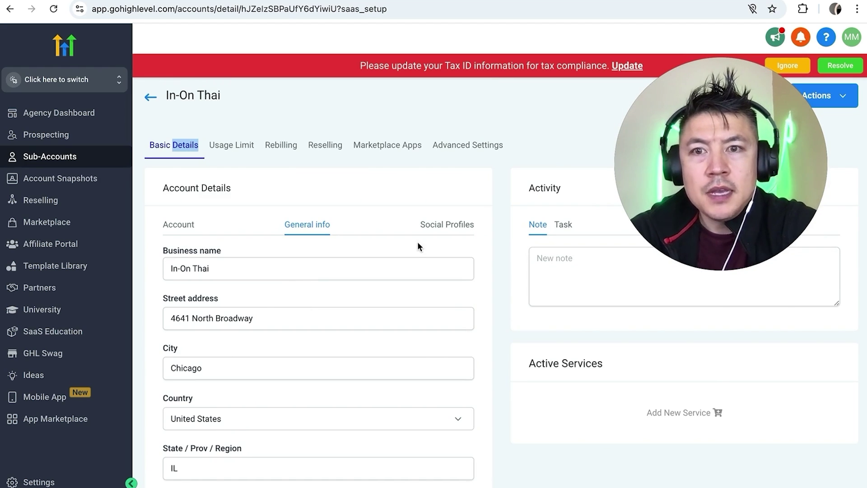
Review In-On Thai's Rebilling tab, leaving phone, WhatsApp and Reviews AI rebilling disabled at 0x.
click(280, 146)
scroll(498, 210, down, 15)
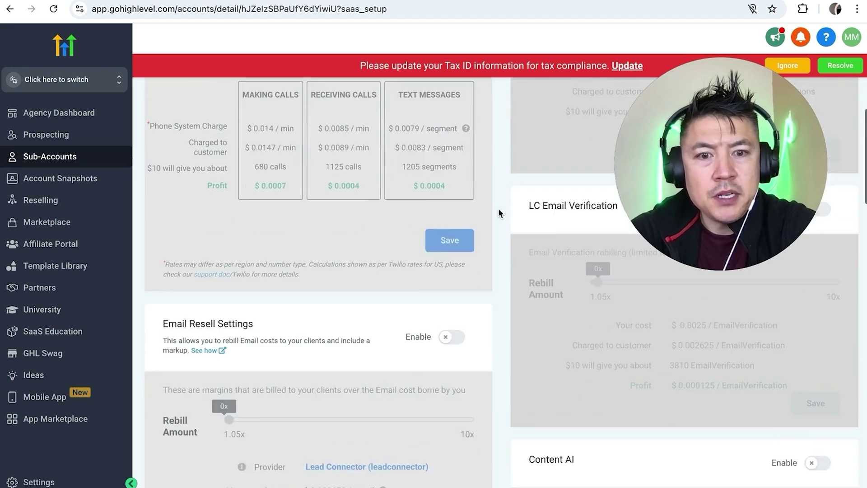
scroll(498, 213, up, 10)
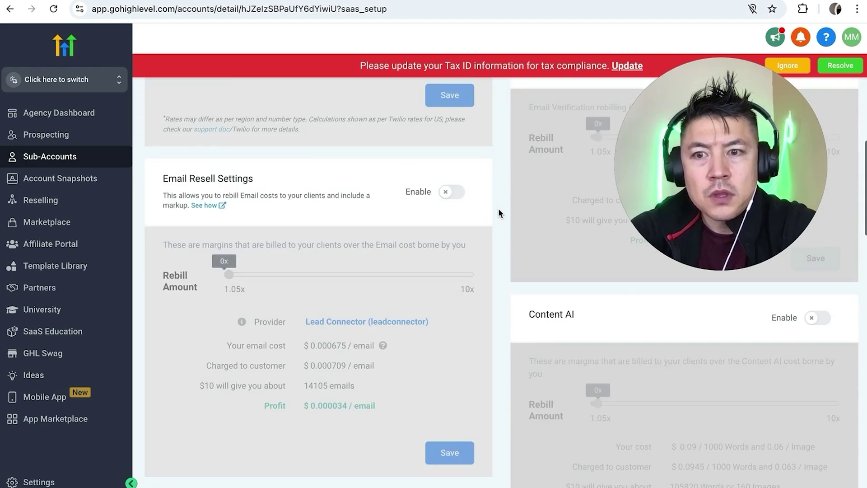
scroll(498, 213, down, 7)
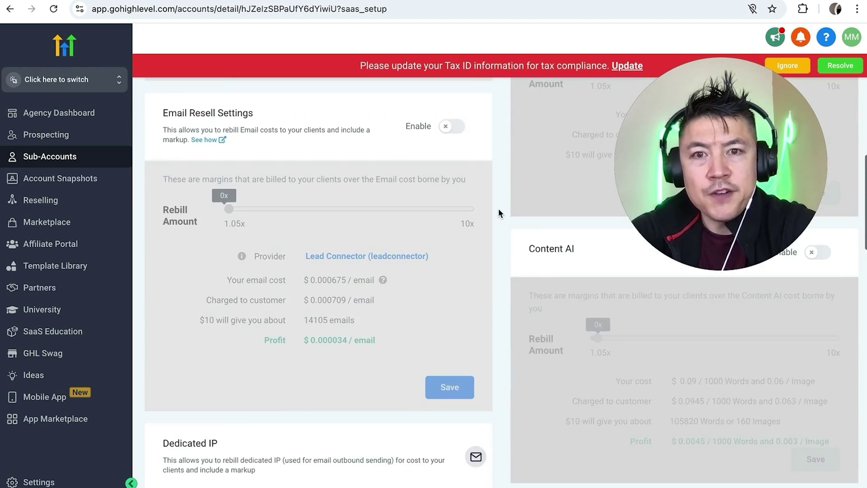
scroll(498, 213, up, 10)
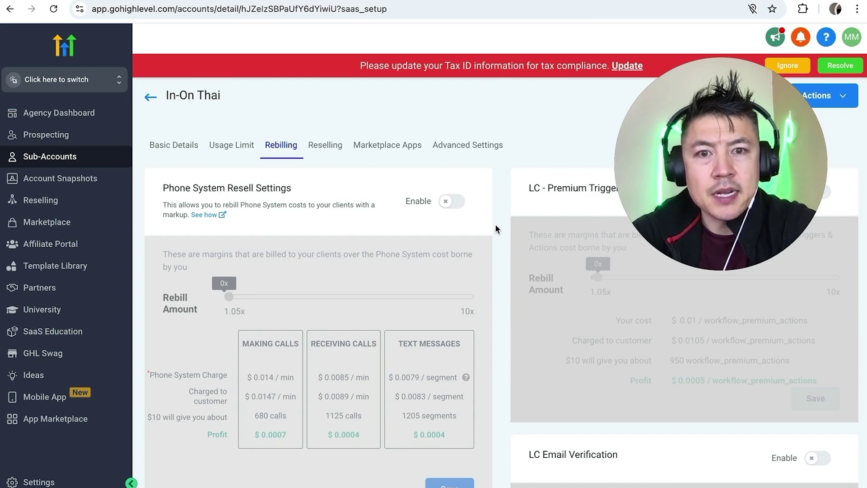
scroll(492, 233, down, 10)
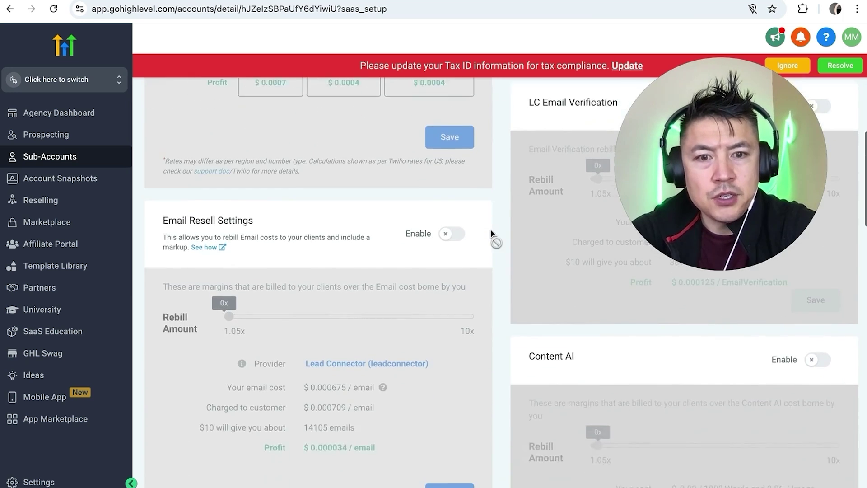
scroll(492, 229, down, 10)
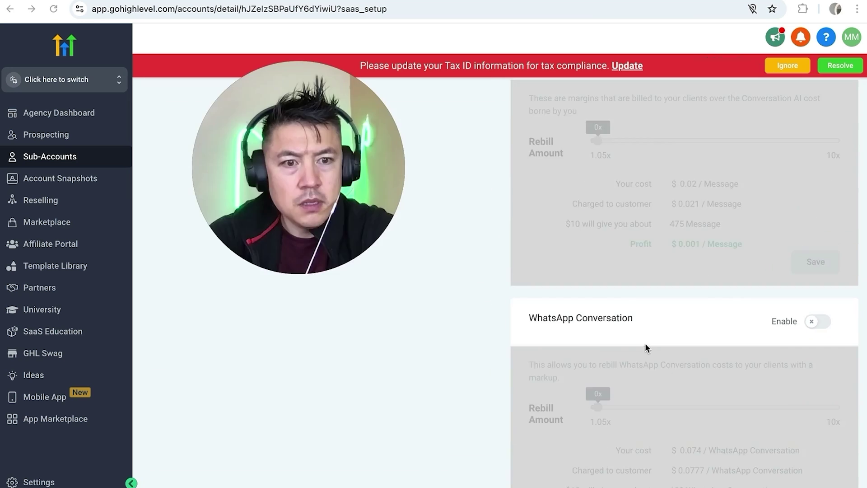
click(818, 208)
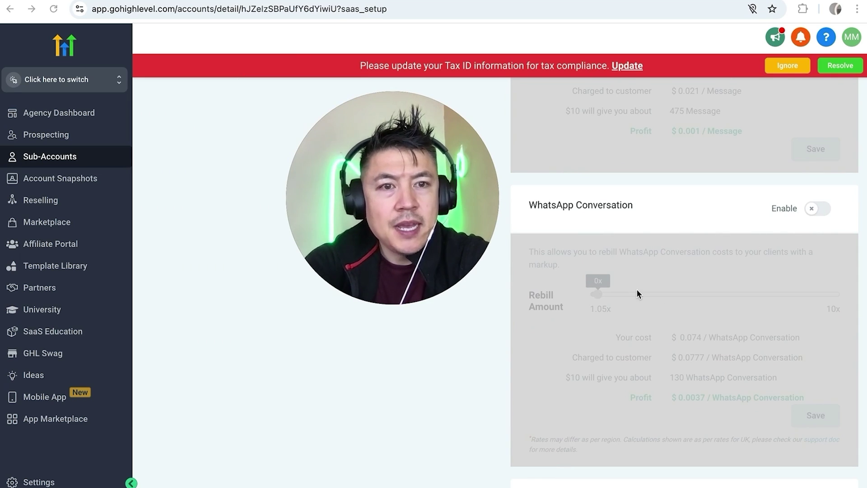
scroll(593, 323, down, 5)
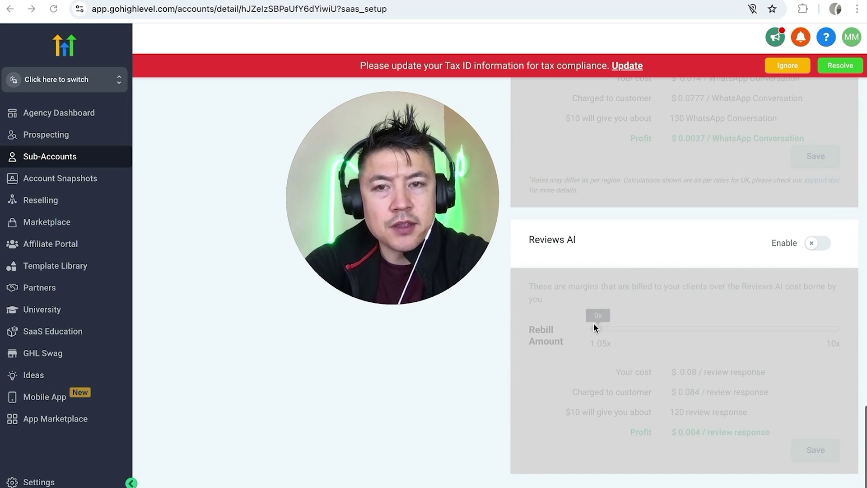
scroll(584, 270, up, 10)
scroll(583, 269, up, 10)
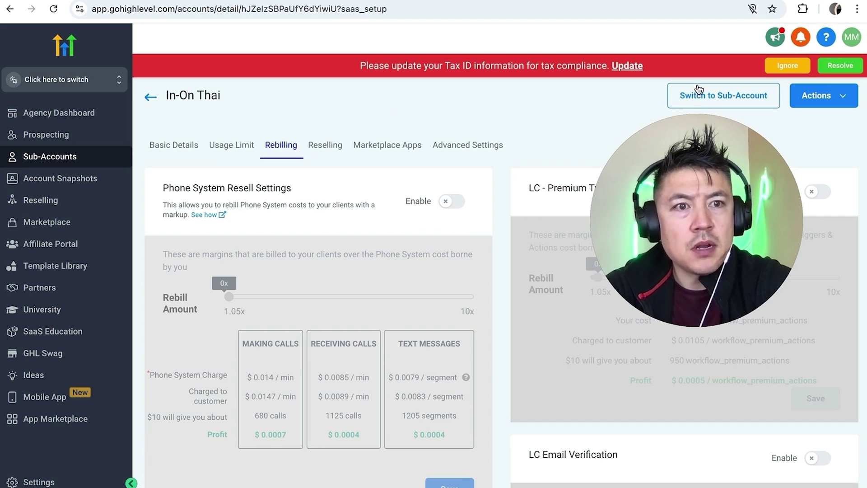
Switch into In-On Thai and view its dashboard of empty opportunity widgets and $0 revenue.
click(756, 100)
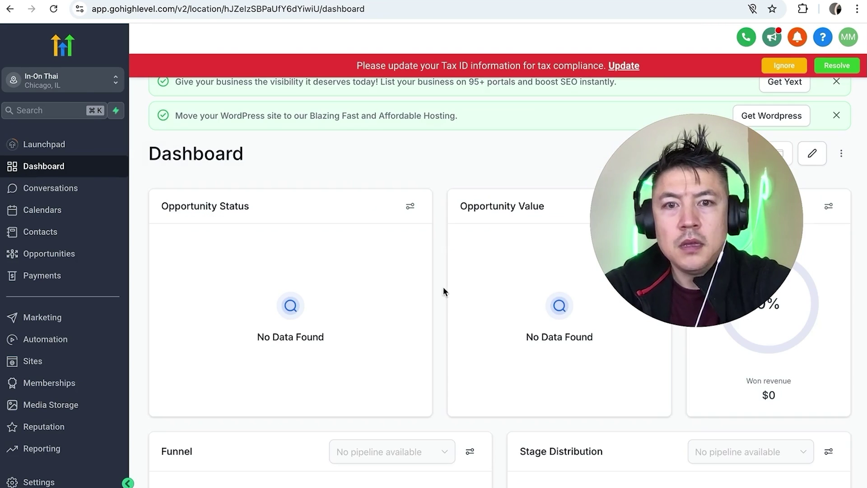
click(436, 188)
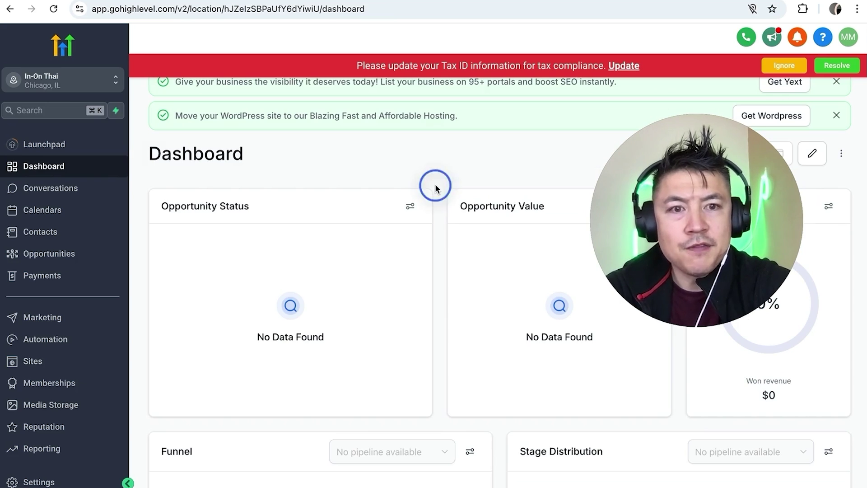
scroll(433, 198, down, 5)
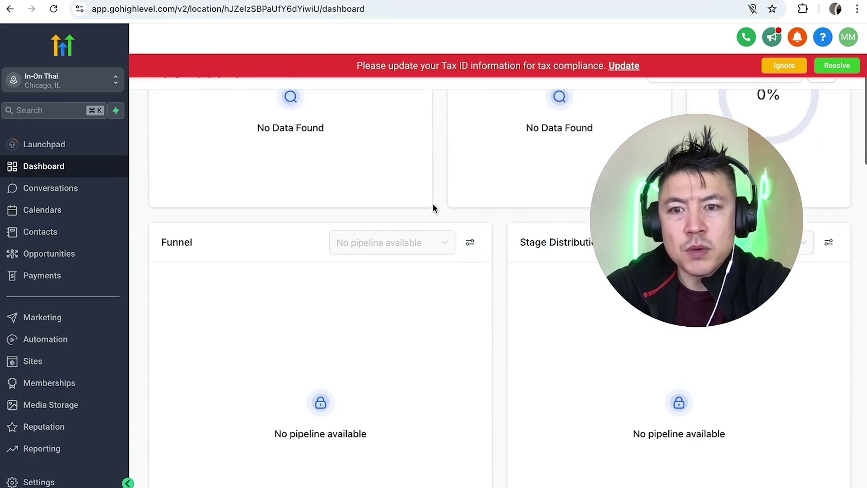
scroll(431, 207, up, 5)
scroll(69, 361, down, 1)
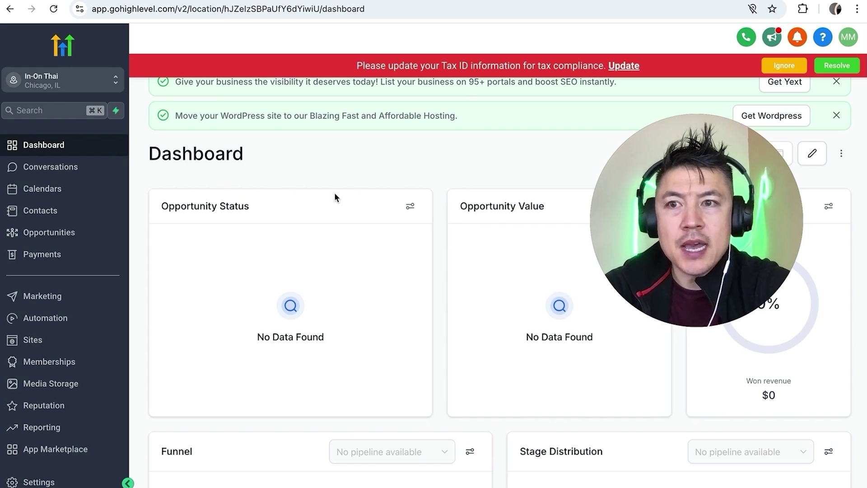
Switch back to Agency View and go to agency Settings at My Profile.
click(66, 80)
click(52, 82)
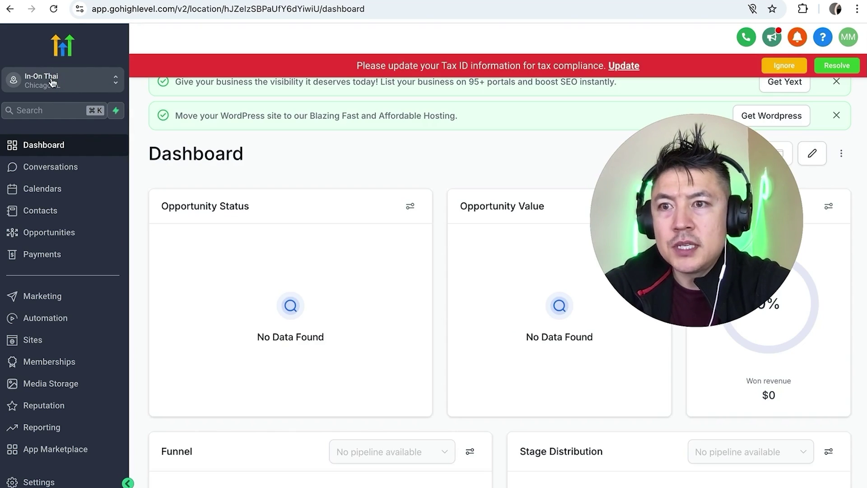
click(67, 81)
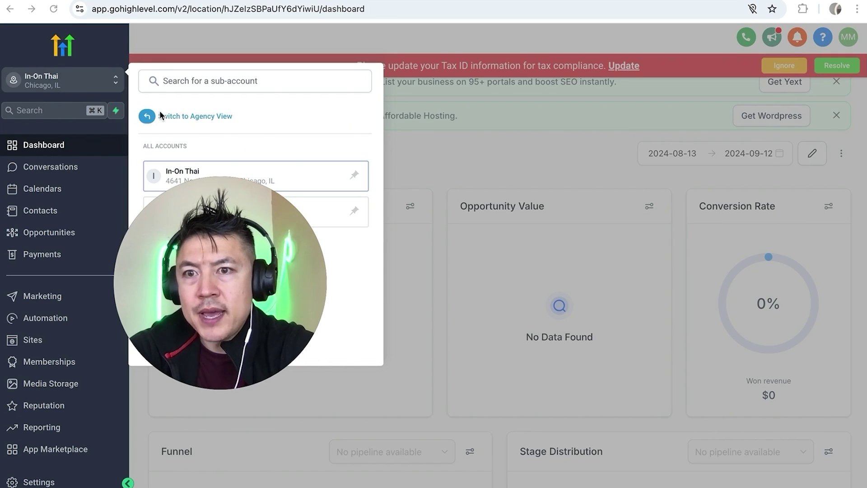
click(212, 117)
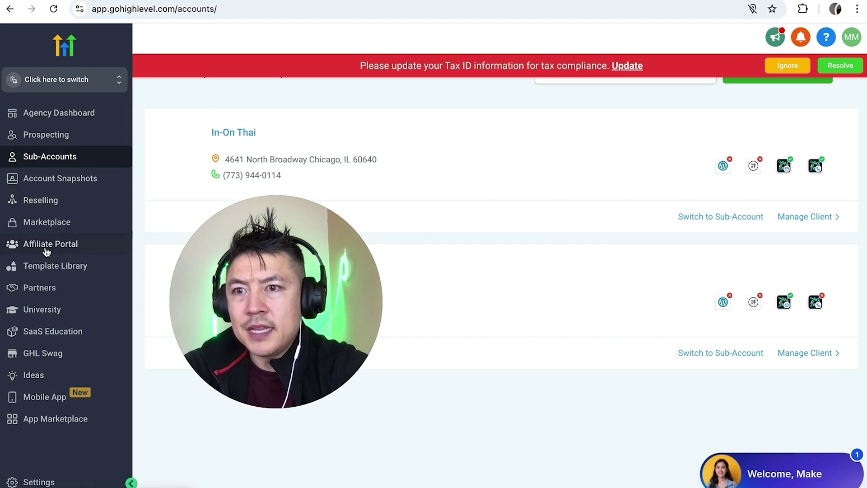
click(35, 478)
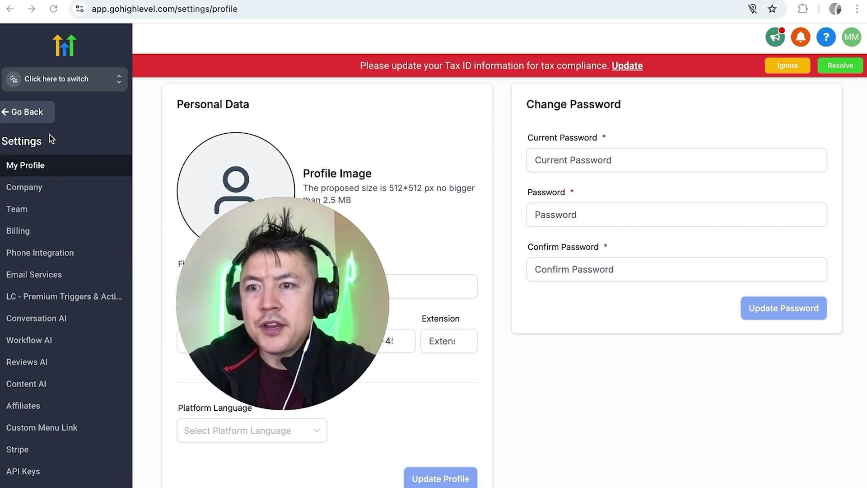
Start a new team member in Team settings, checking then hiding the Advanced Settings password field.
click(18, 209)
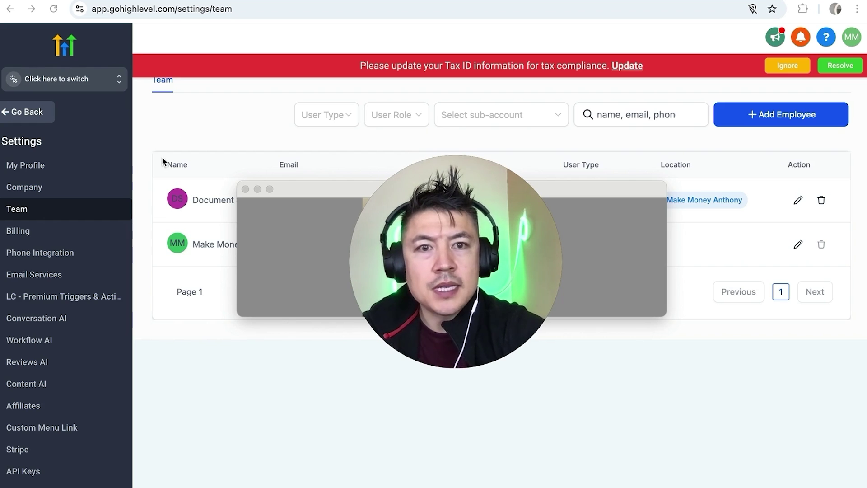
click(776, 116)
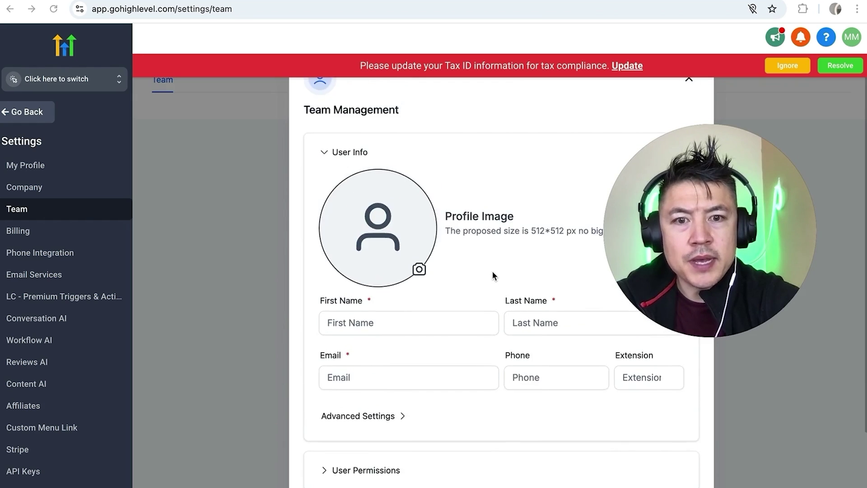
scroll(493, 273, down, 2)
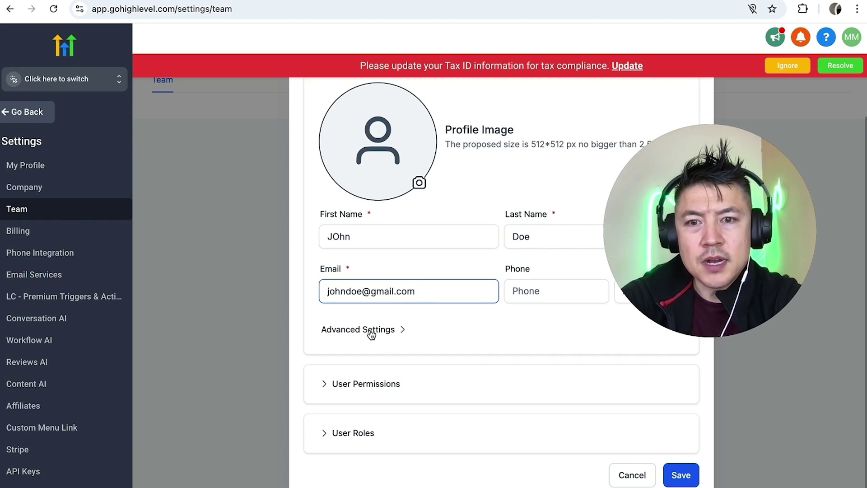
click(373, 334)
click(376, 310)
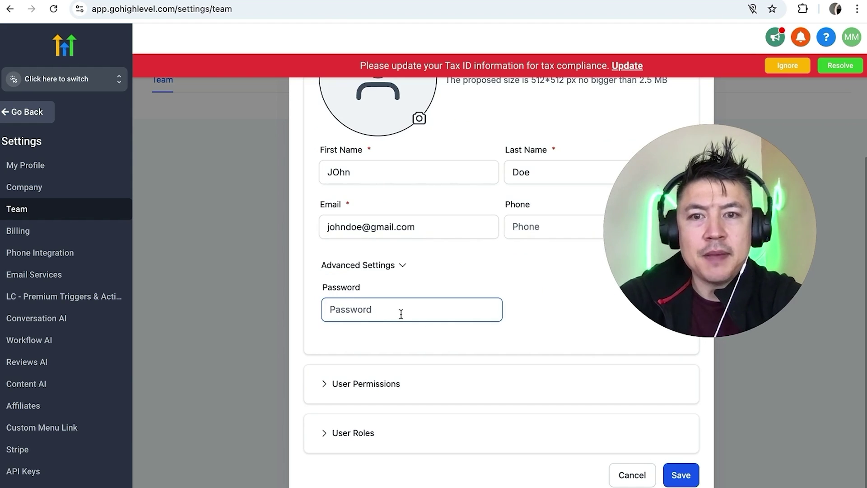
click(394, 265)
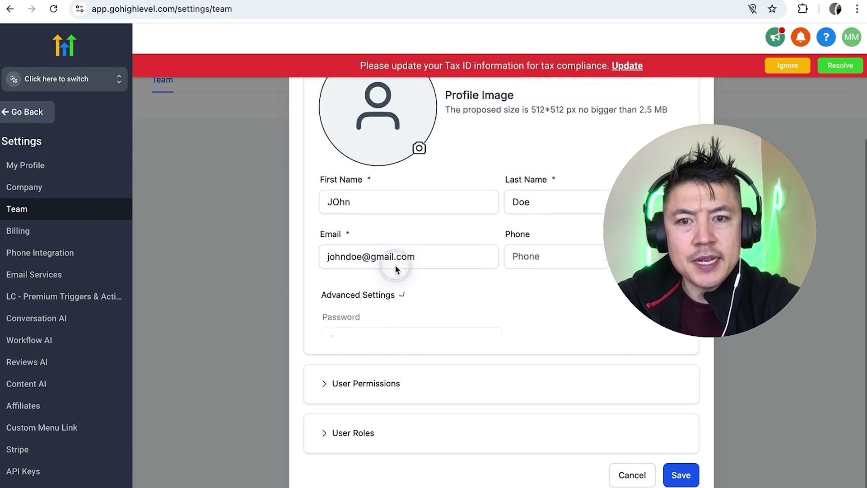
Switch off the member's Adwords Reporting and Call Reporting permissions, keeping all others on.
click(335, 384)
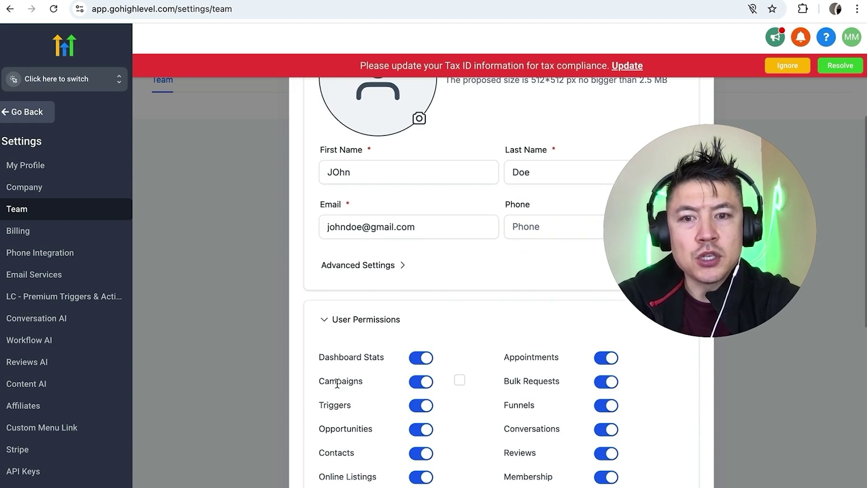
scroll(441, 354, down, 4)
scroll(440, 351, down, 3)
scroll(440, 351, up, 3)
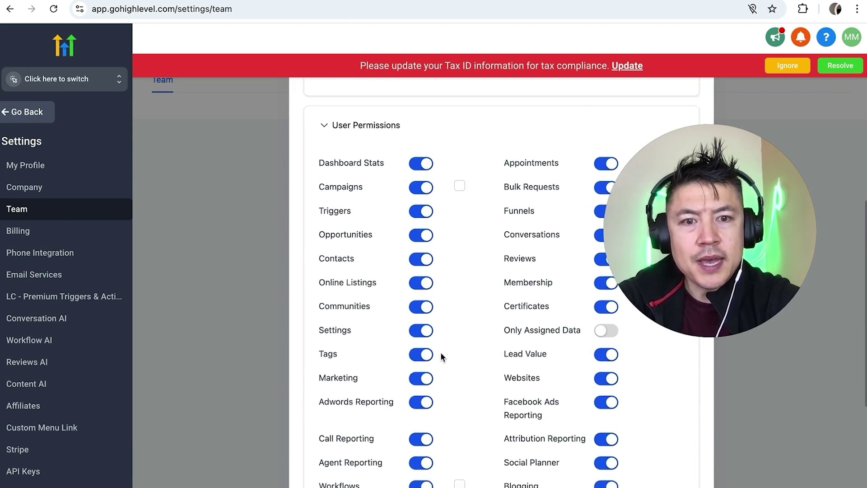
scroll(440, 351, up, 1)
scroll(440, 351, down, 2)
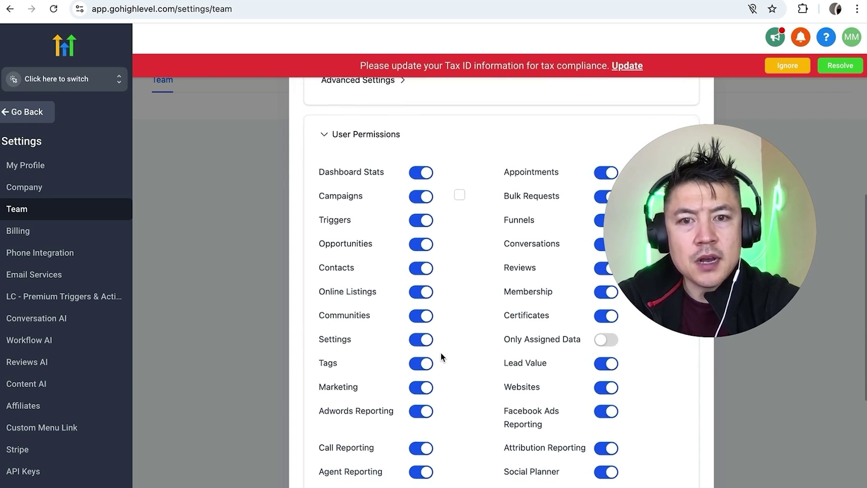
scroll(441, 353, down, 2)
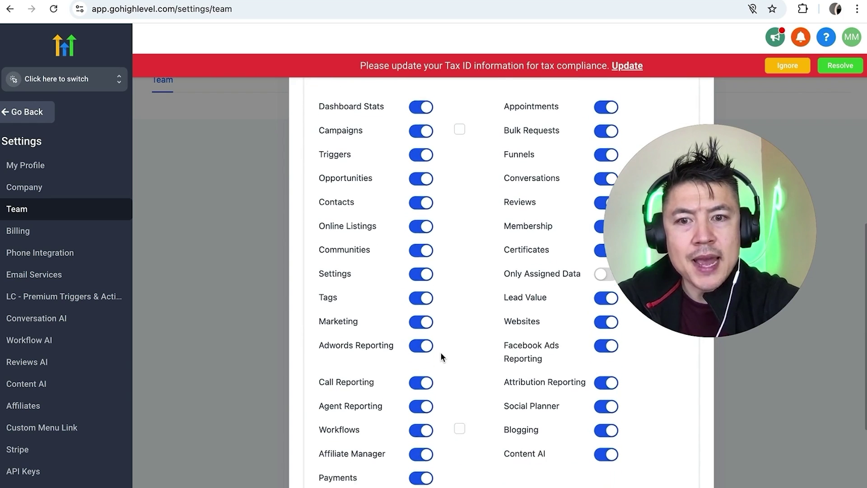
click(420, 334)
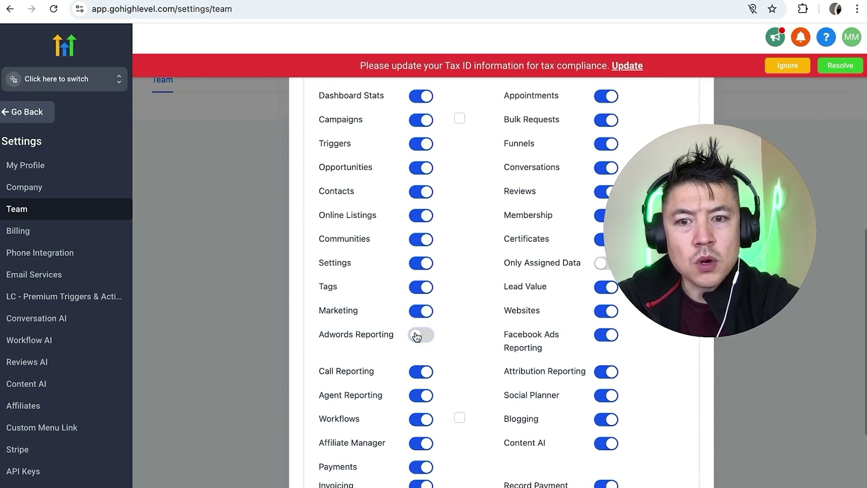
scroll(418, 335, down, 2)
scroll(416, 336, down, 1)
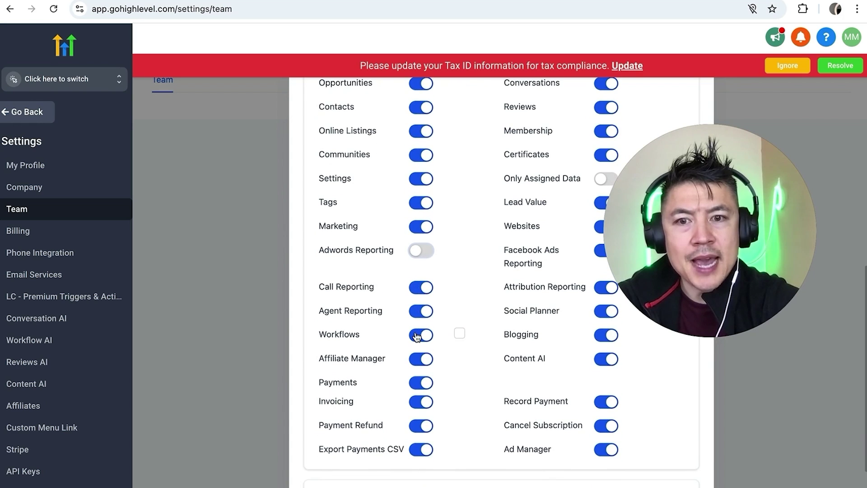
click(416, 289)
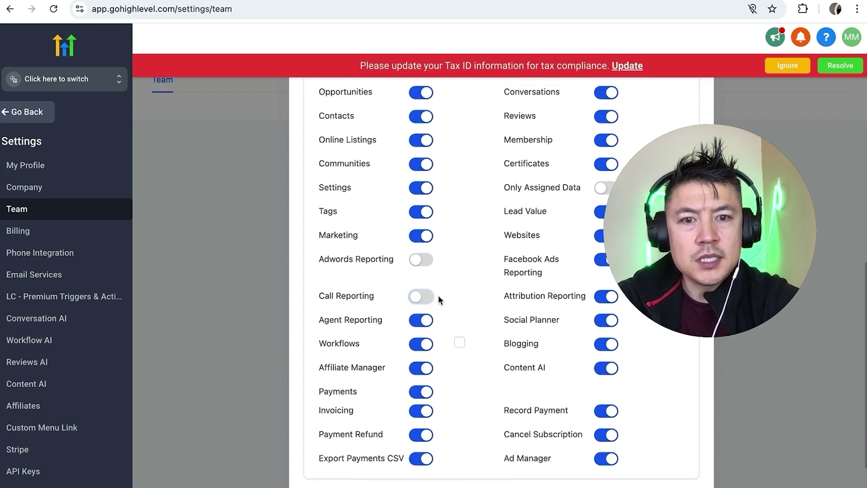
scroll(438, 295, up, 2)
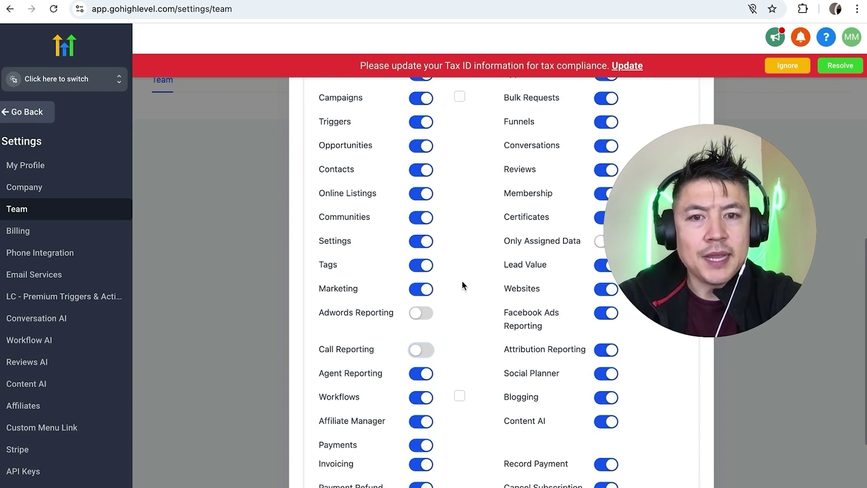
scroll(461, 280, up, 3)
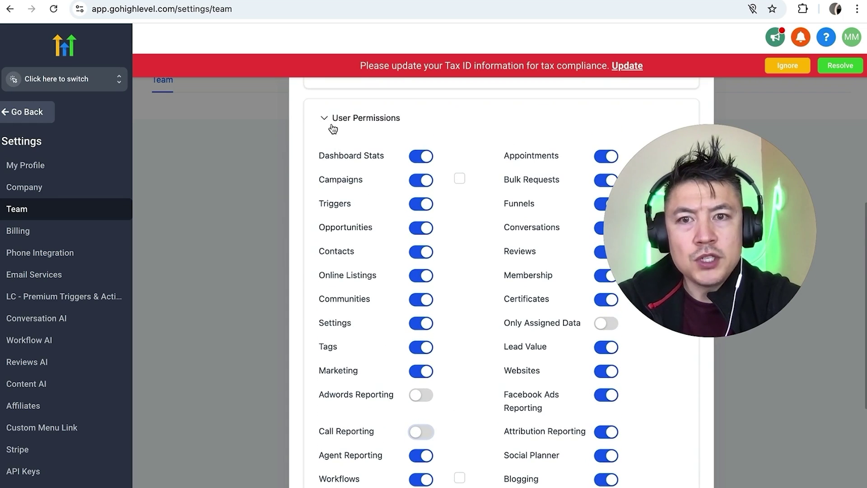
click(325, 119)
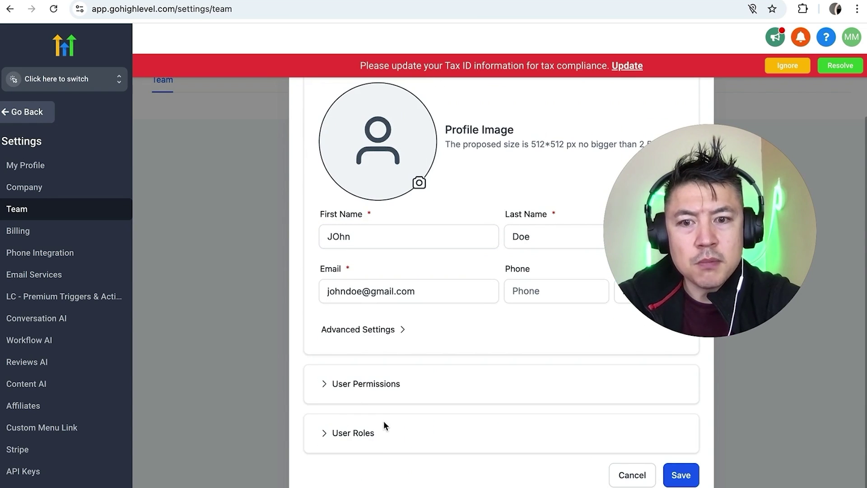
Set the member's User Type to Account and keep the User Role as Admin.
click(365, 433)
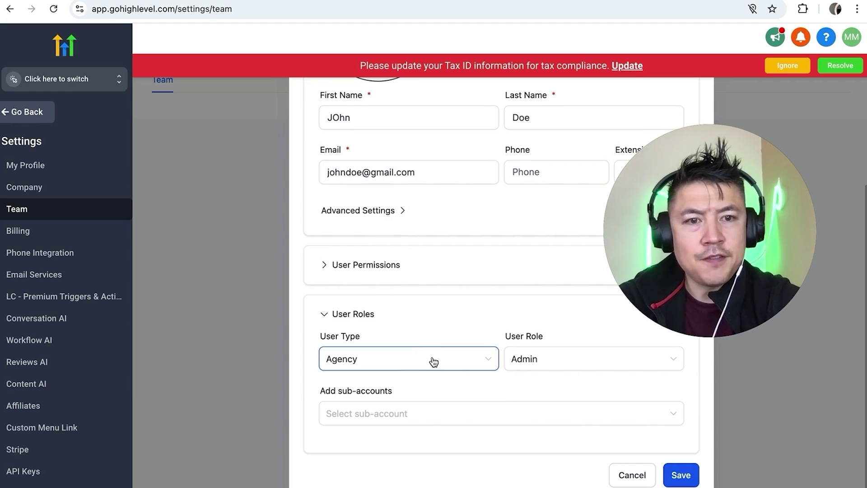
click(395, 359)
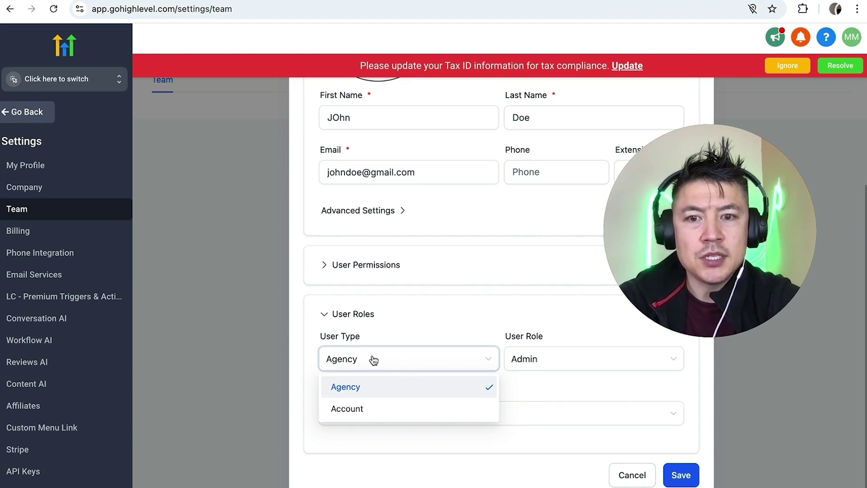
click(361, 409)
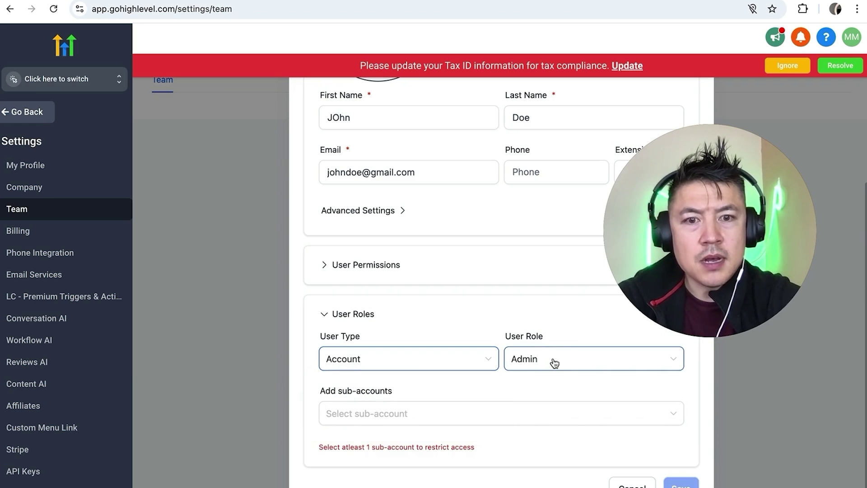
click(553, 359)
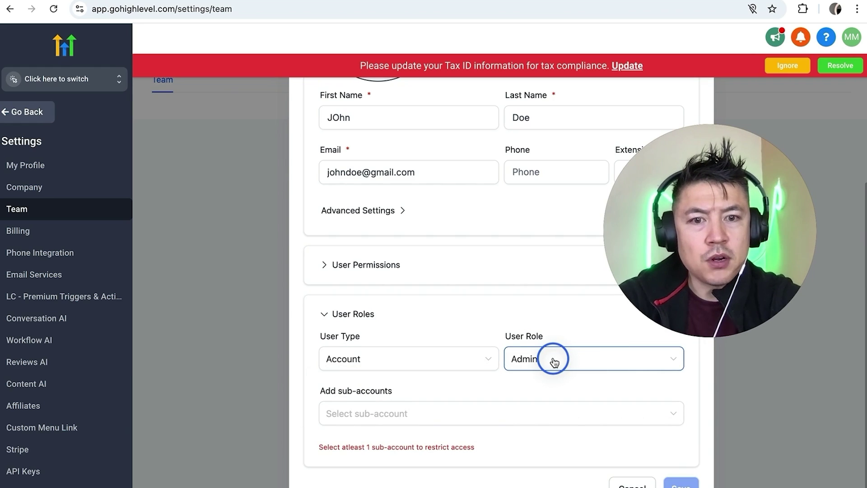
click(554, 361)
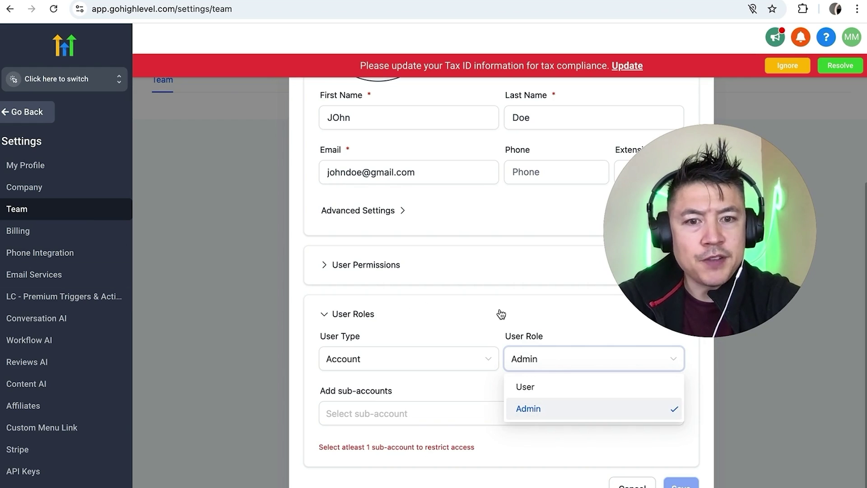
click(502, 377)
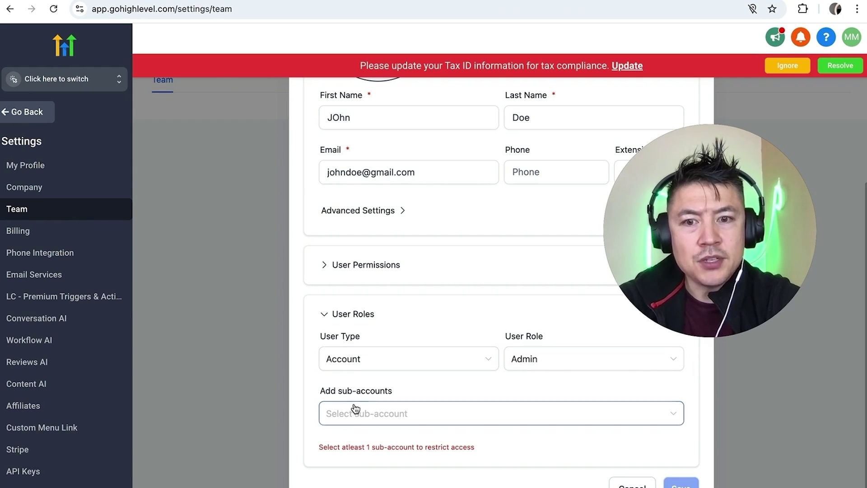
Assign In-On Thai as the member's only sub-account.
click(433, 417)
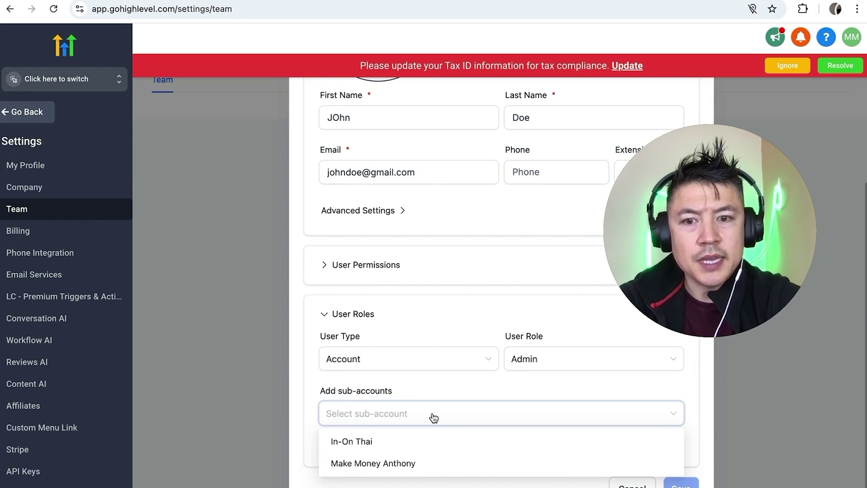
click(374, 444)
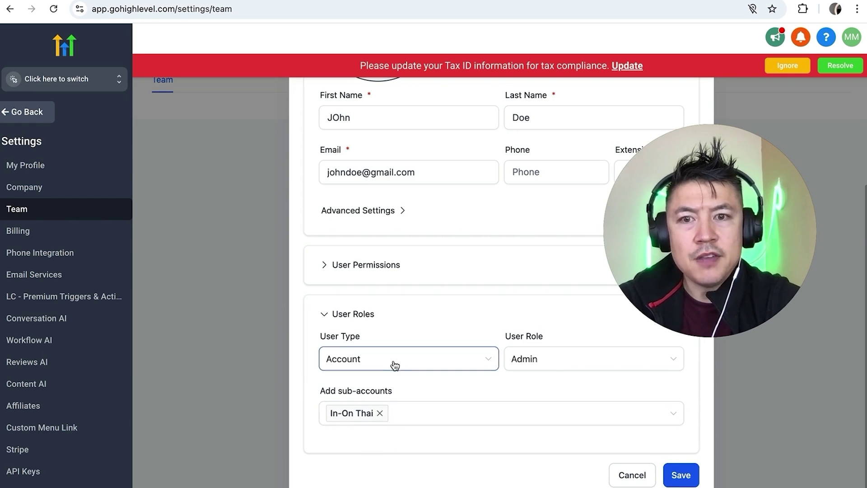
scroll(391, 286, up, 5)
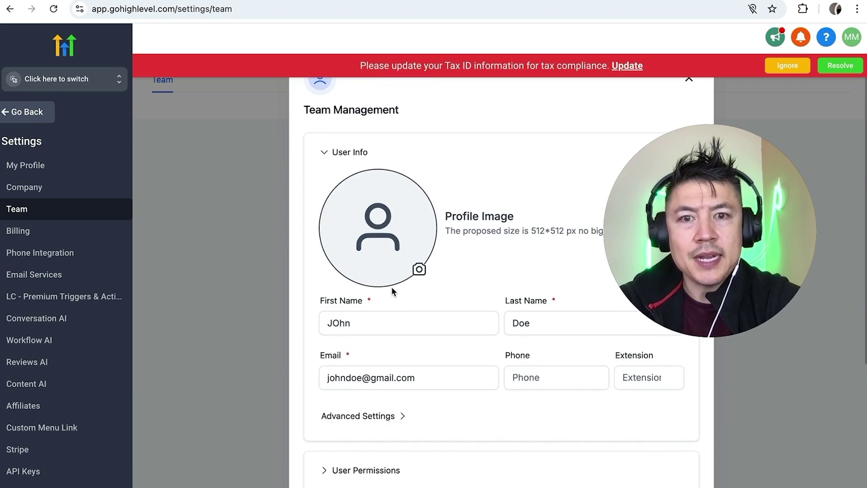
scroll(391, 286, down, 5)
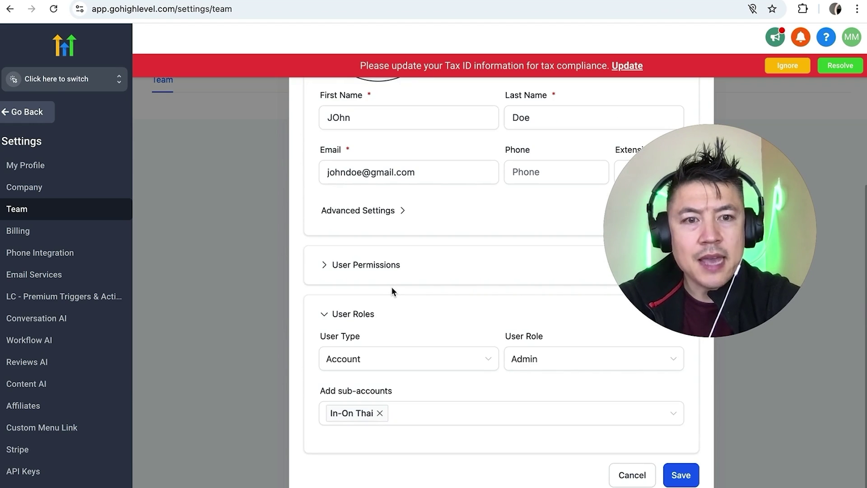